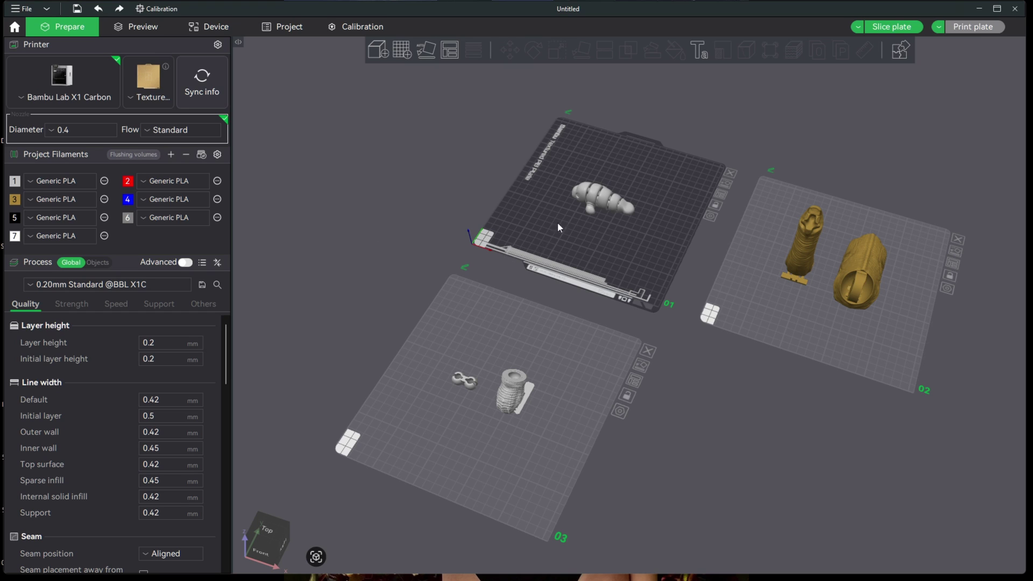
- Select the baby manatee model on plate 01 and start Fuzzy skin Painting on it
{"action": "left_click", "coordinate": [590, 201]}
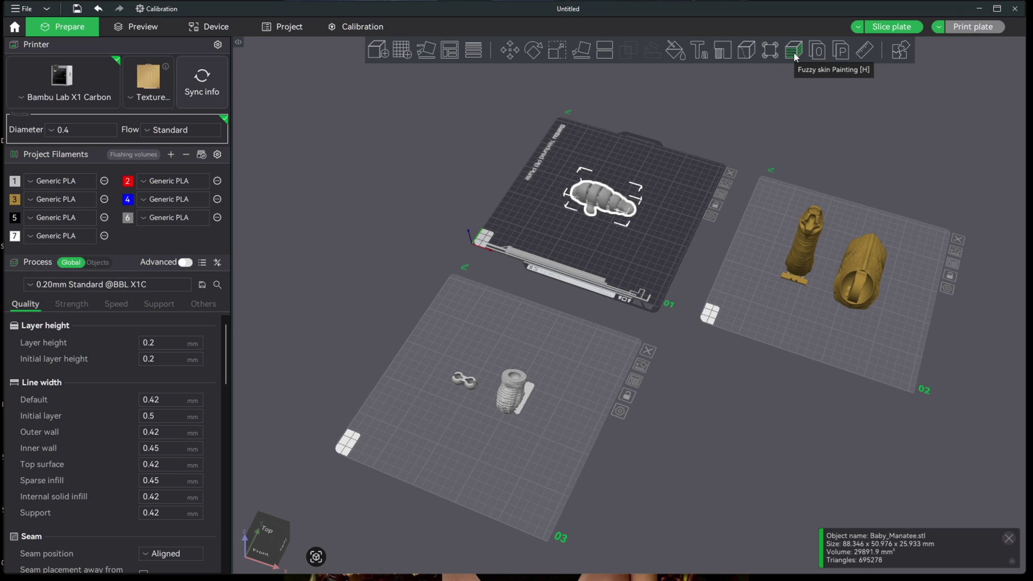
{"action": "left_click", "coordinate": [539, 235]}
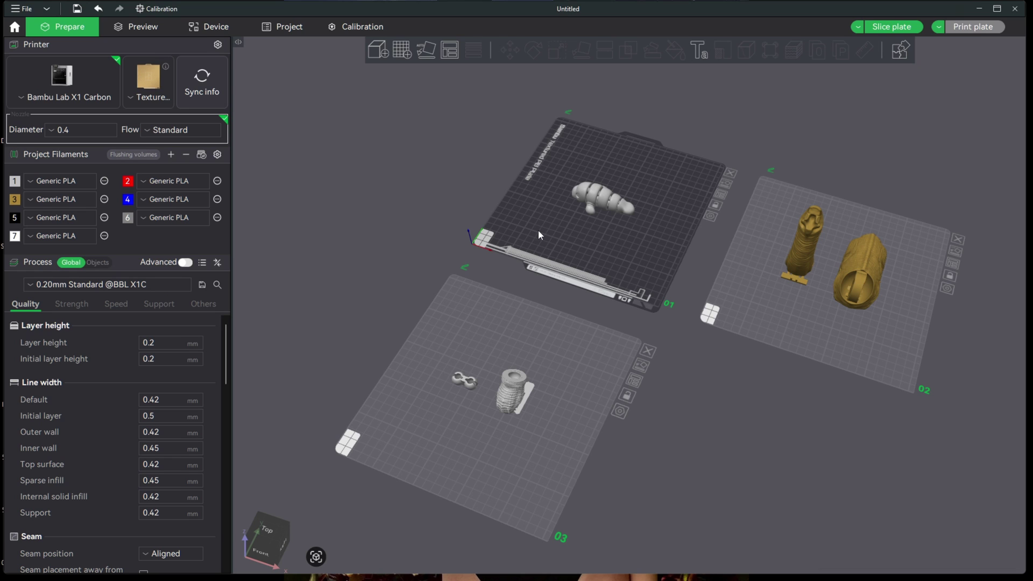
{"action": "left_click", "coordinate": [592, 193]}
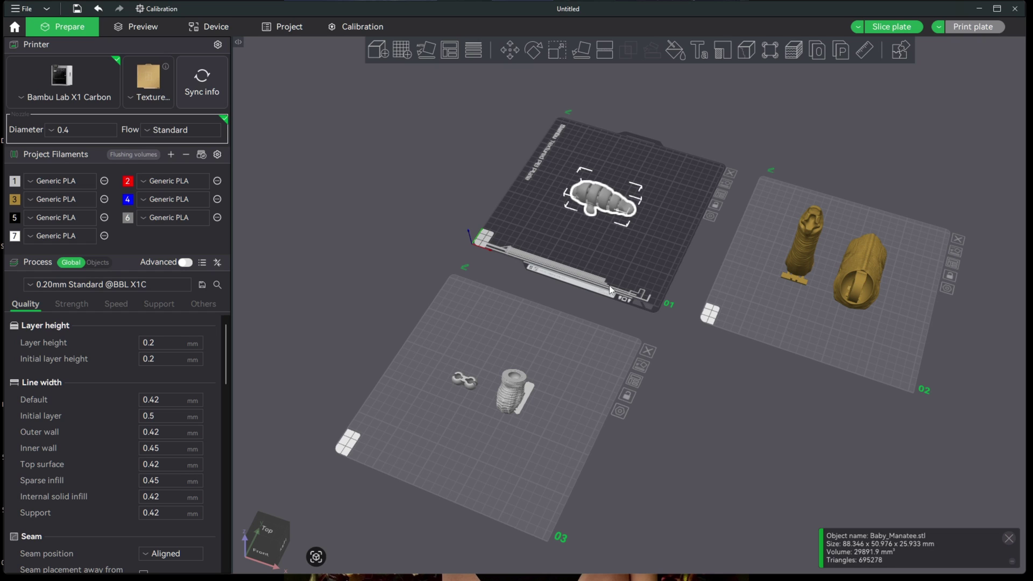
{"action": "key", "text": "h"}
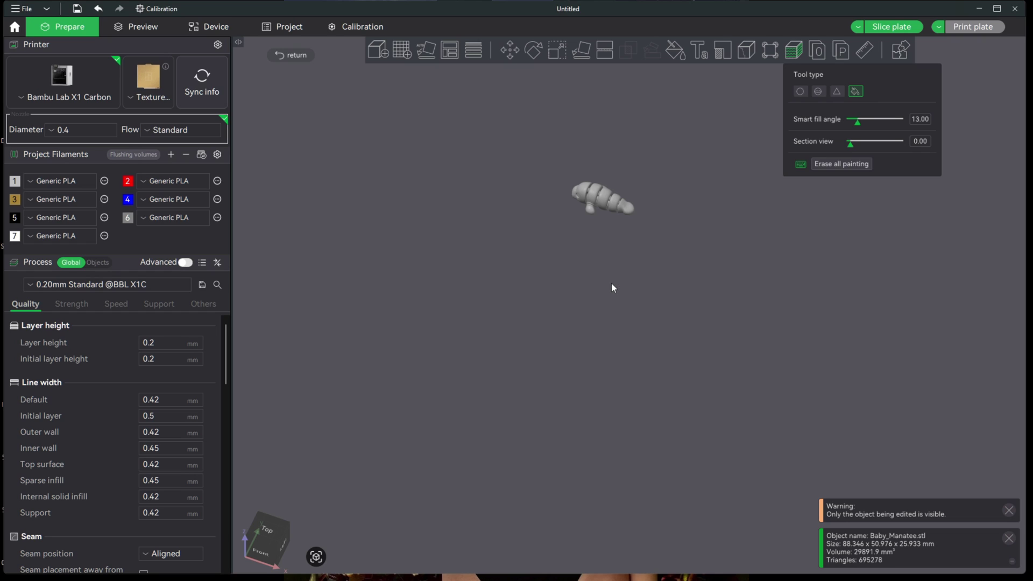
- Paint the manatee's head with fuzzy skin using the Fill tool at a smart fill angle of 13
{"action": "left_click_drag", "start_coordinate": [598, 289], "coordinate": [757, 544]}
{"action": "scroll", "coordinate": [580, 392], "scroll_direction": "up", "scroll_amount": 5}
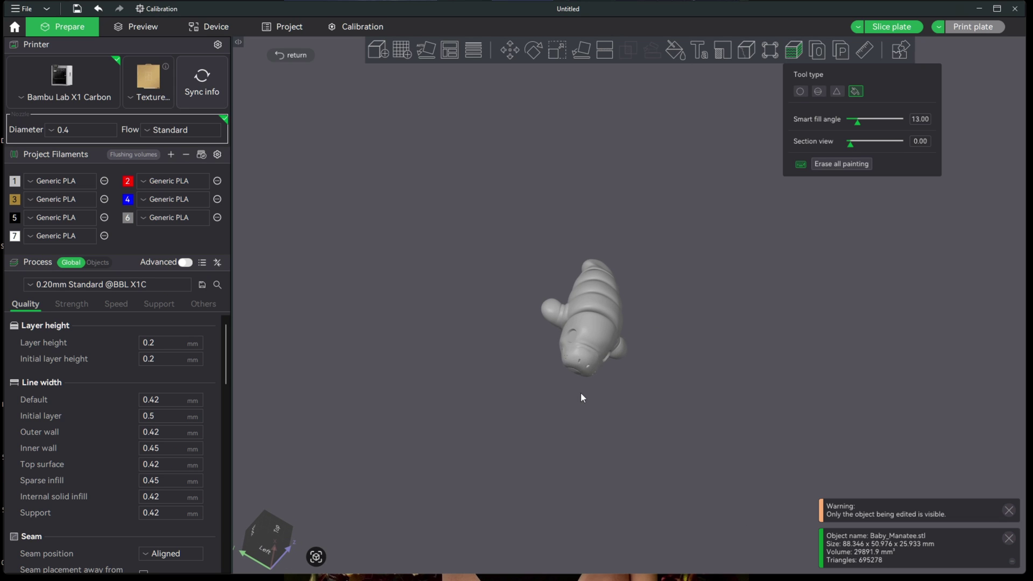
{"action": "left_click_drag", "start_coordinate": [738, 385], "coordinate": [694, 372]}
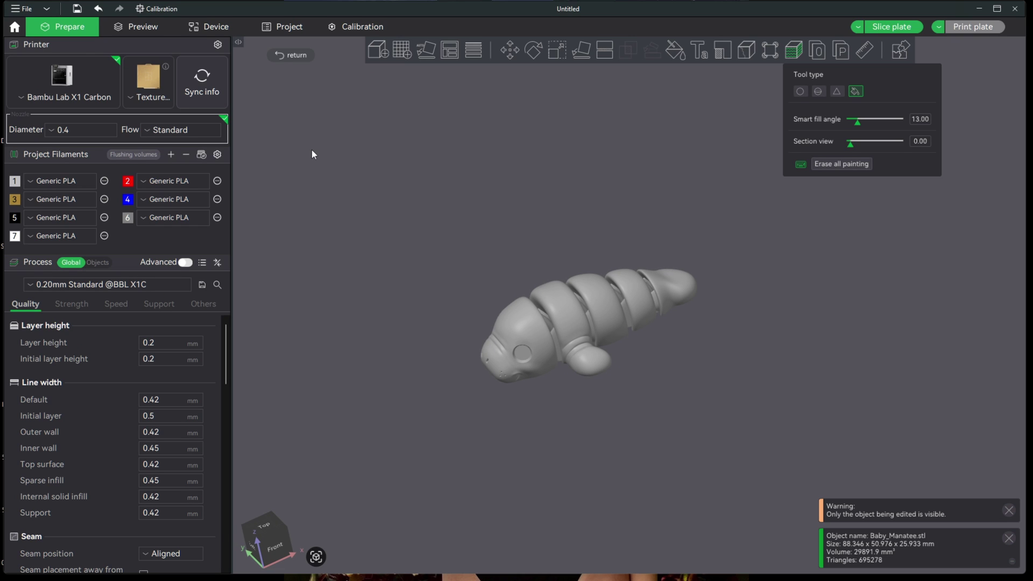
{"action": "mouse_move", "coordinate": [347, 291]}
{"action": "left_mouse_down"}
{"action": "mouse_move", "coordinate": [380, 321]}
{"action": "mouse_move", "coordinate": [358, 297]}
{"action": "left_mouse_up"}
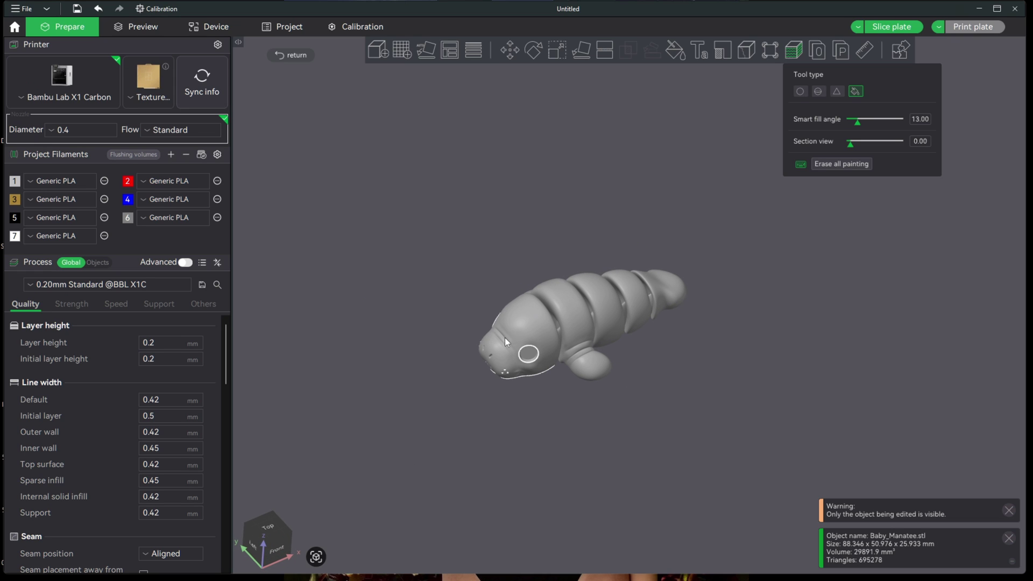
{"action": "left_click_drag", "start_coordinate": [412, 403], "coordinate": [447, 422]}
{"action": "scroll", "coordinate": [547, 395], "scroll_direction": "up", "scroll_amount": 5}
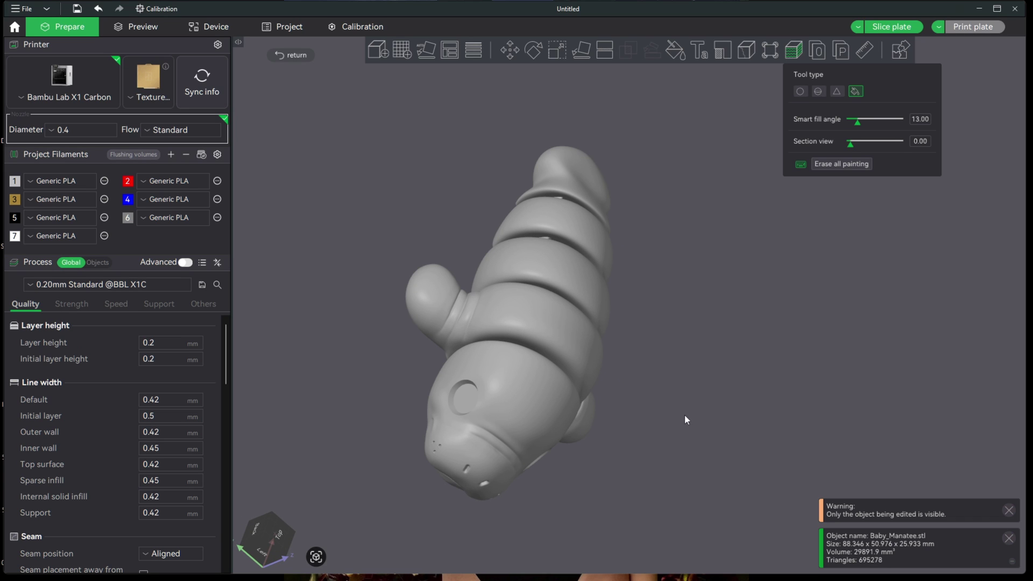
{"action": "mouse_move", "coordinate": [661, 393]}
{"action": "left_mouse_down"}
{"action": "mouse_move", "coordinate": [667, 402]}
{"action": "mouse_move", "coordinate": [653, 385]}
{"action": "left_mouse_up"}
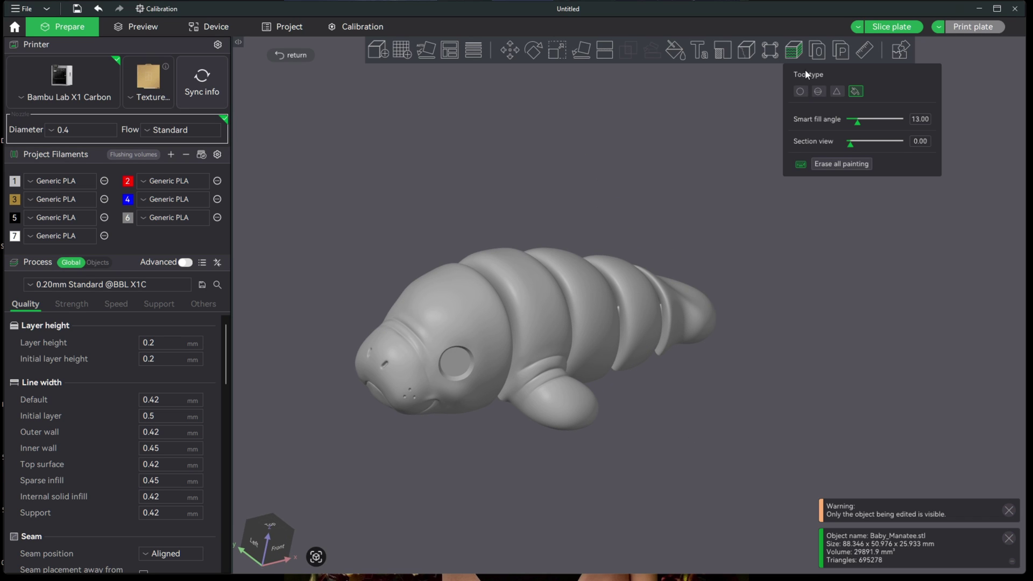
{"action": "key", "text": "c"}
{"action": "left_click", "coordinate": [854, 93]}
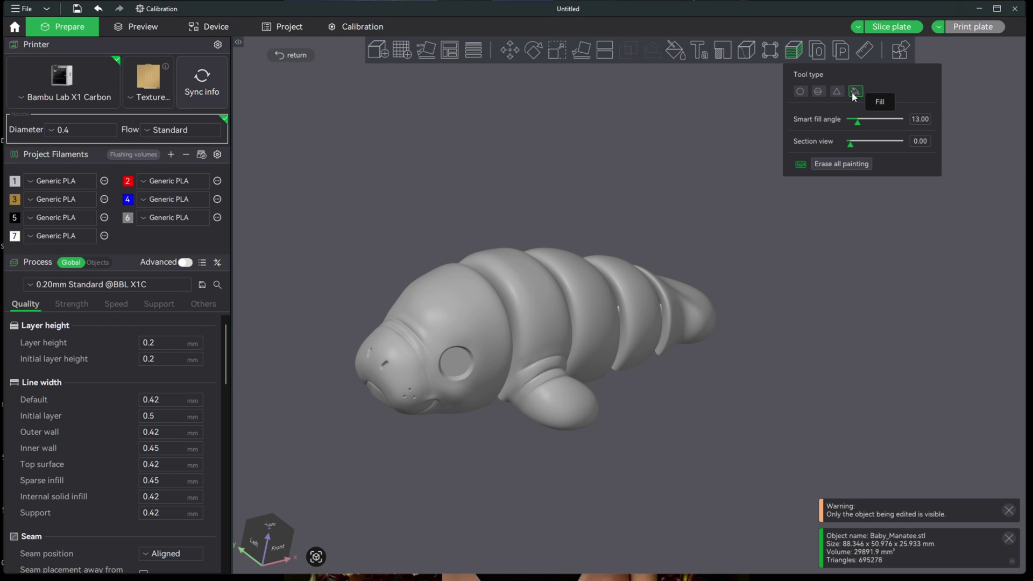
{"action": "left_click", "coordinate": [461, 315]}
{"action": "left_click_drag", "start_coordinate": [461, 314], "coordinate": [384, 413]}
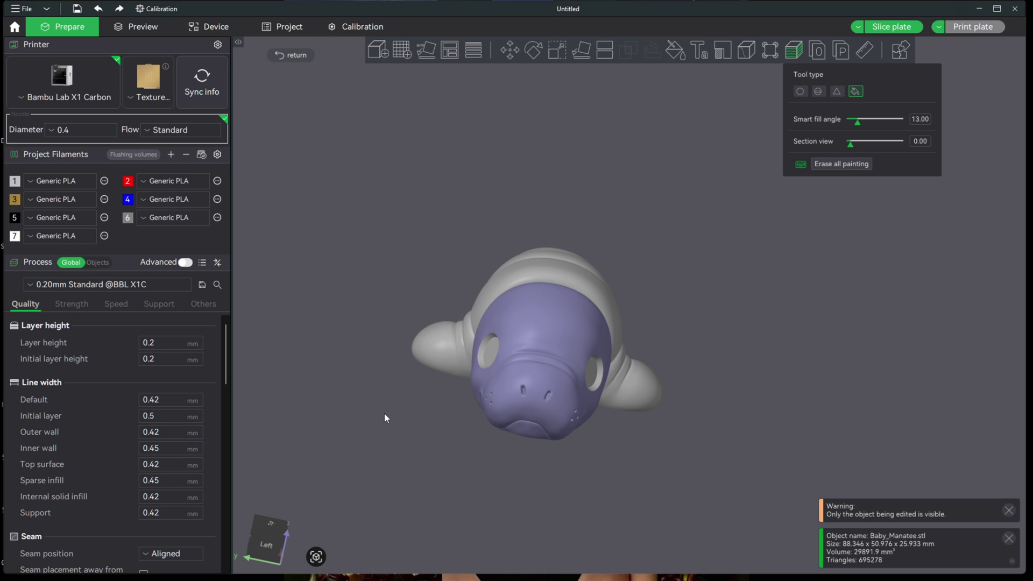
- Set the smart fill angle to 41, fill the manatee's tail segment with fuzzy skin and leave the painting mode
{"action": "left_click_drag", "start_coordinate": [384, 412], "coordinate": [401, 359]}
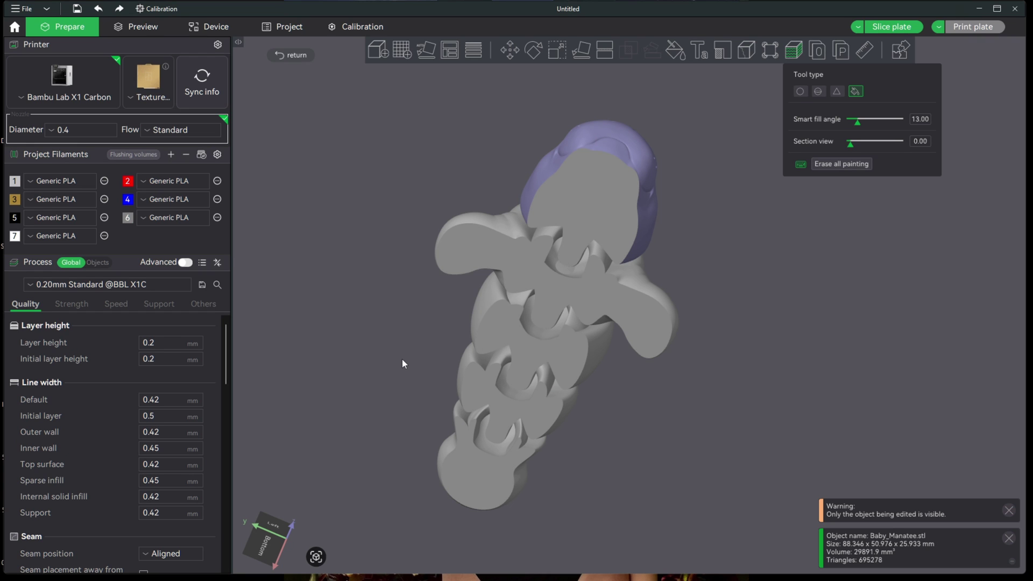
{"action": "left_click_drag", "start_coordinate": [402, 360], "coordinate": [741, 467]}
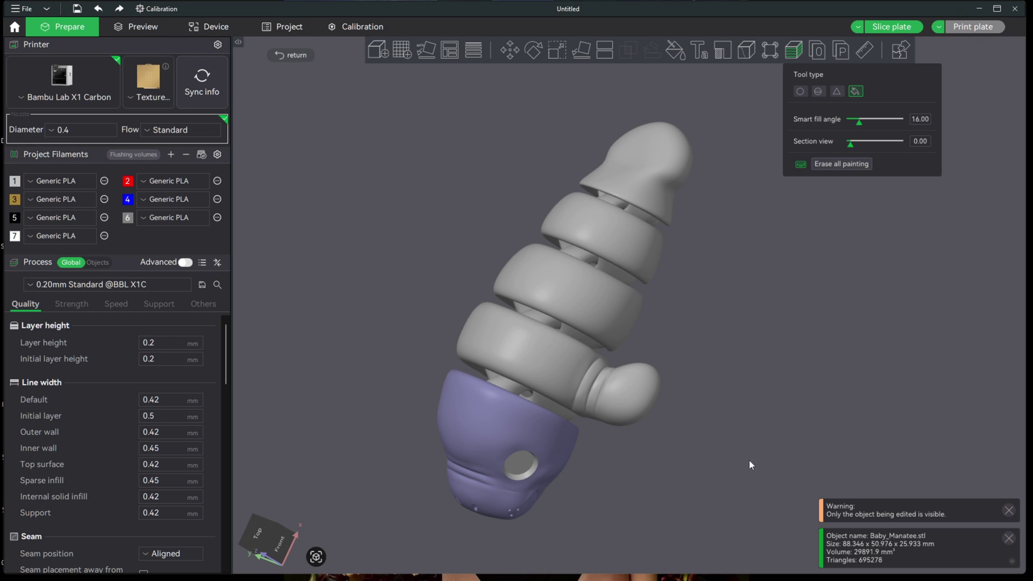
{"action": "left_click", "coordinate": [873, 121]}
{"action": "left_click", "coordinate": [857, 120]}
{"action": "left_click_drag", "start_coordinate": [861, 120], "coordinate": [872, 119]}
{"action": "left_click", "coordinate": [659, 156]}
{"action": "mouse_move", "coordinate": [760, 461]}
{"action": "left_mouse_down"}
{"action": "mouse_move", "coordinate": [741, 447]}
{"action": "mouse_move", "coordinate": [757, 429]}
{"action": "mouse_move", "coordinate": [751, 380]}
{"action": "mouse_move", "coordinate": [774, 376]}
{"action": "left_mouse_up"}
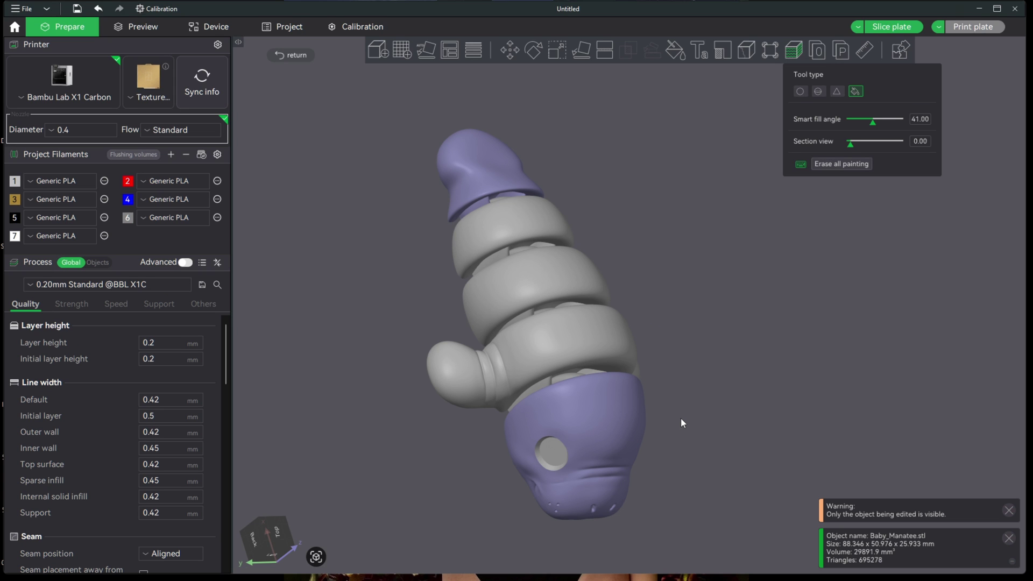
{"action": "left_click", "coordinate": [291, 55]}
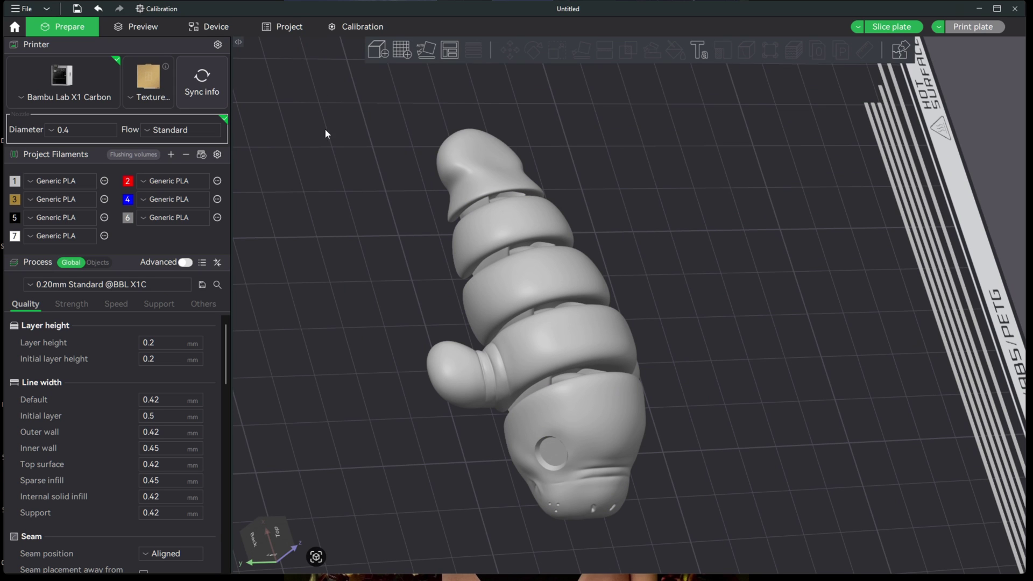
- Make plate 03 with the T-Rex neck parts the active plate
{"action": "left_click_drag", "start_coordinate": [693, 396], "coordinate": [649, 400]}
{"action": "scroll", "coordinate": [647, 398], "scroll_direction": "down", "scroll_amount": 5}
{"action": "right_click_drag", "start_coordinate": [647, 386], "coordinate": [560, 157]}
{"action": "scroll", "coordinate": [645, 449], "scroll_direction": "up", "scroll_amount": 2}
{"action": "left_click", "coordinate": [647, 446]}
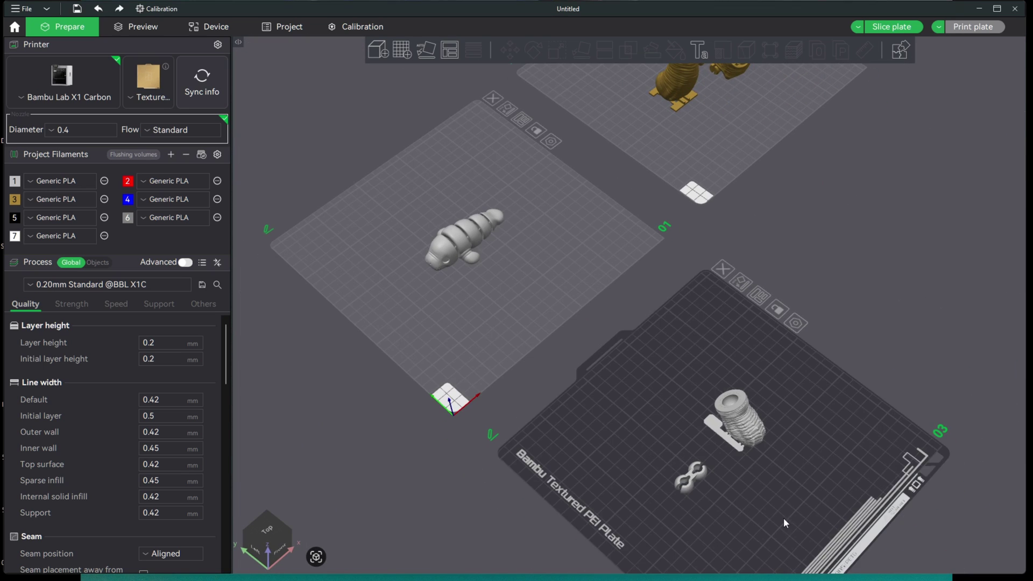
{"action": "scroll", "coordinate": [774, 468], "scroll_direction": "up", "scroll_amount": 6}
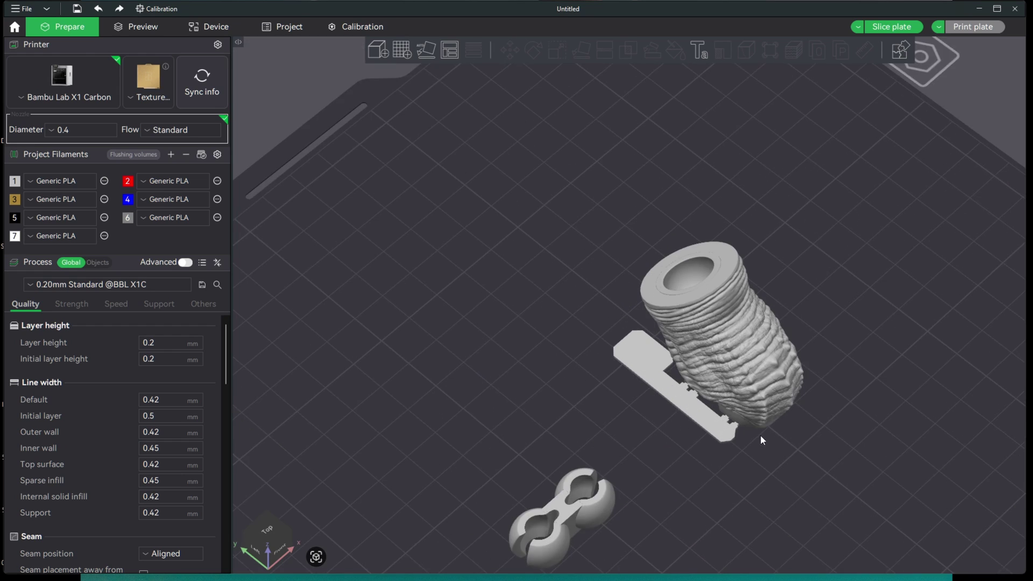
- Examine the T-Rex neck connector and the ball socket of the upper neck on plate 03 from several sides
{"action": "left_click_drag", "start_coordinate": [761, 435], "coordinate": [844, 421]}
{"action": "left_click", "coordinate": [583, 458]}
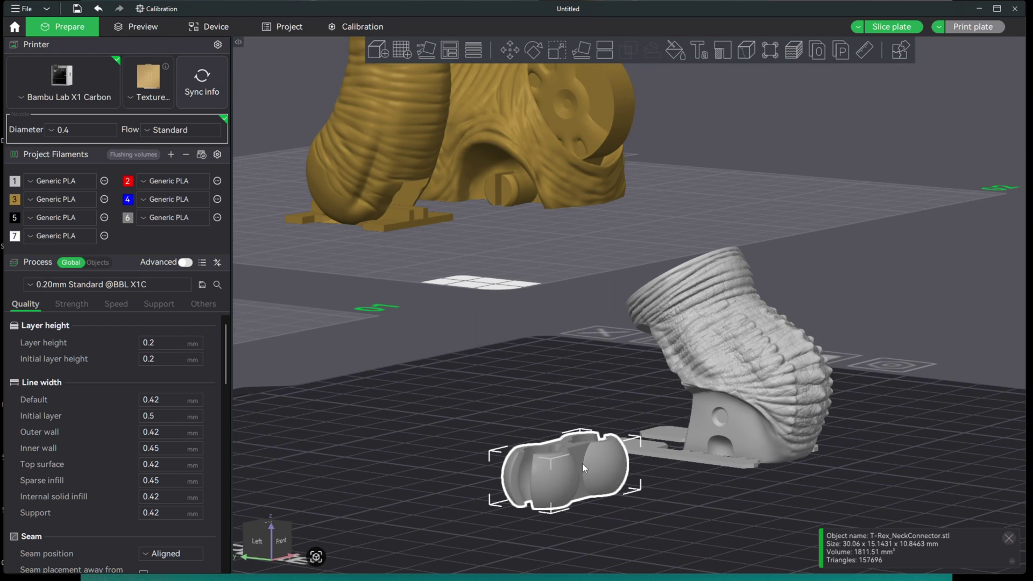
{"action": "left_click", "coordinate": [733, 377]}
{"action": "left_click_drag", "start_coordinate": [835, 472], "coordinate": [702, 478]}
{"action": "left_click", "coordinate": [702, 477]}
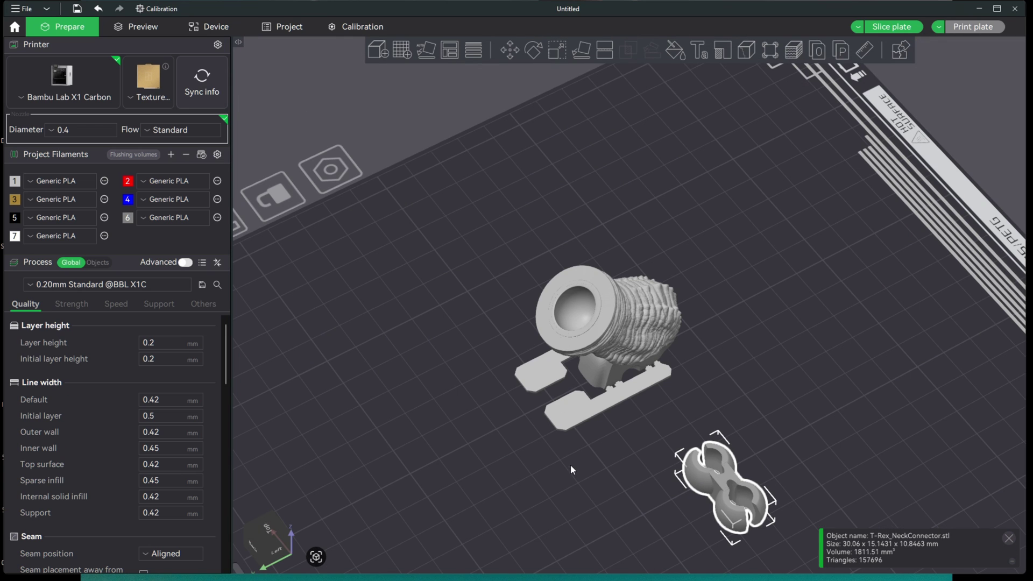
{"action": "left_click_drag", "start_coordinate": [603, 482], "coordinate": [631, 480]}
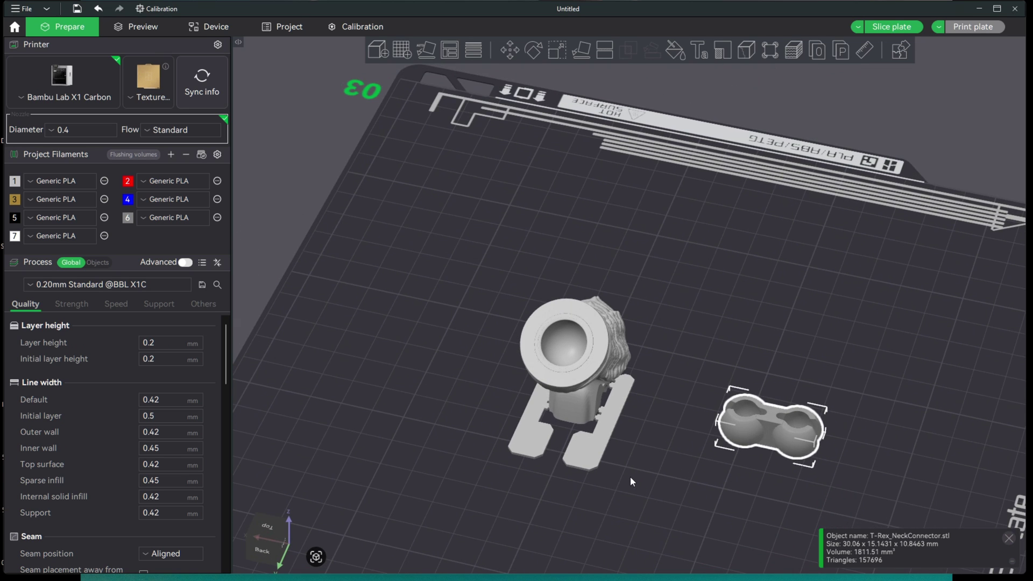
{"action": "left_click", "coordinate": [630, 476]}
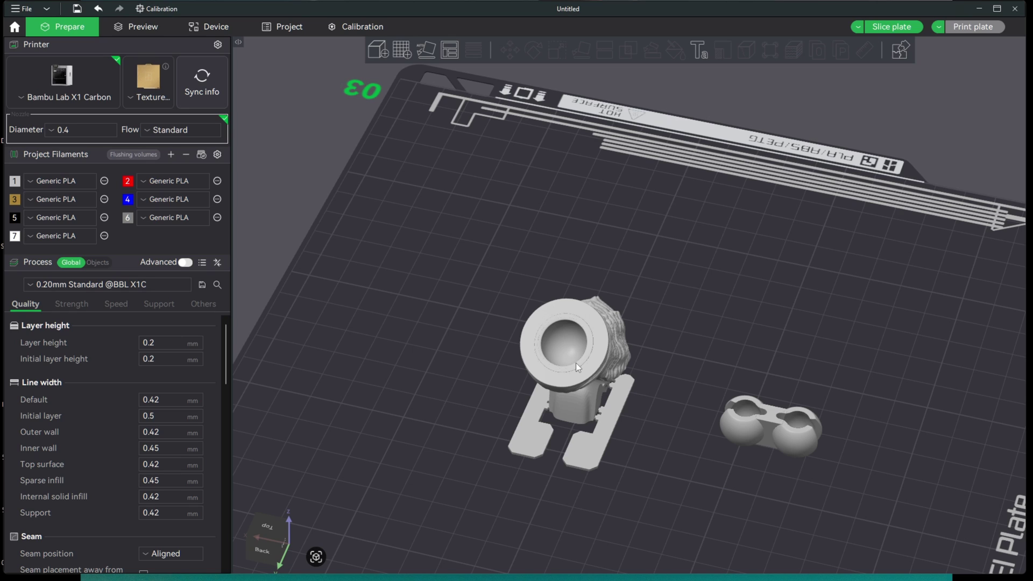
{"action": "left_click_drag", "start_coordinate": [630, 461], "coordinate": [517, 454]}
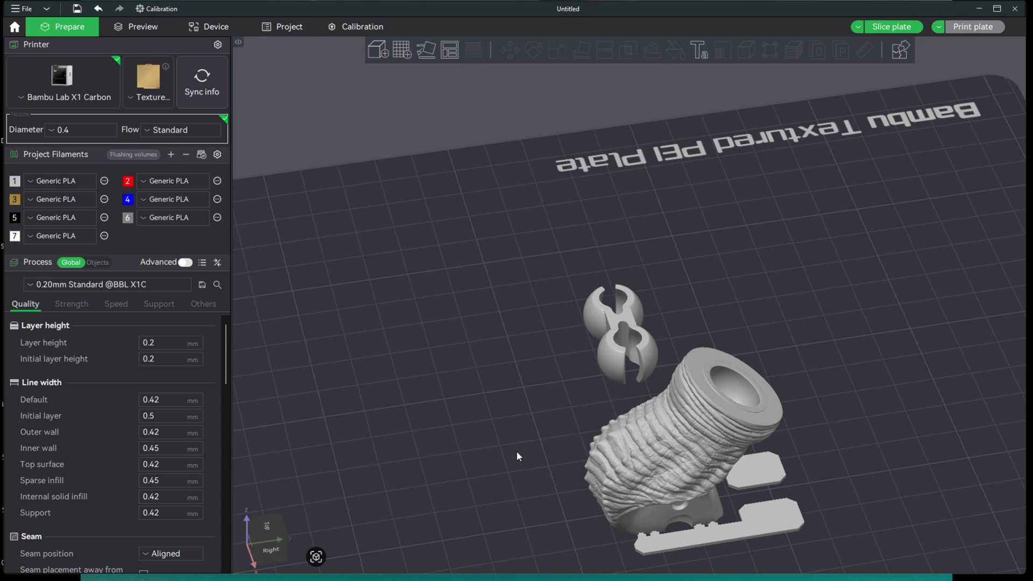
{"action": "left_click_drag", "start_coordinate": [915, 436], "coordinate": [923, 432]}
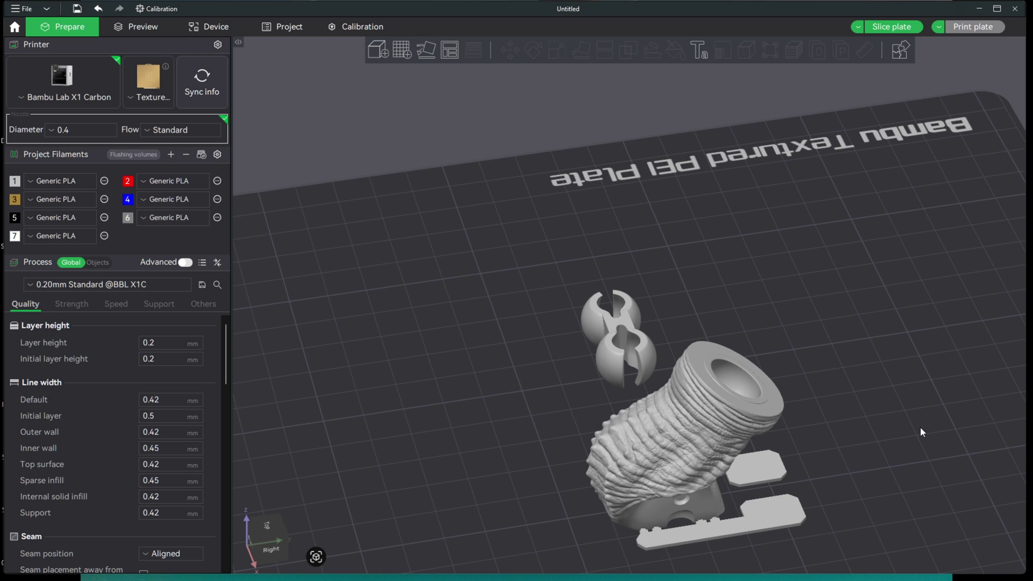
- Fill both ball ends of the T-Rex neck connector with fuzzy skin, then leave the painting mode
{"action": "left_click", "coordinate": [614, 358]}
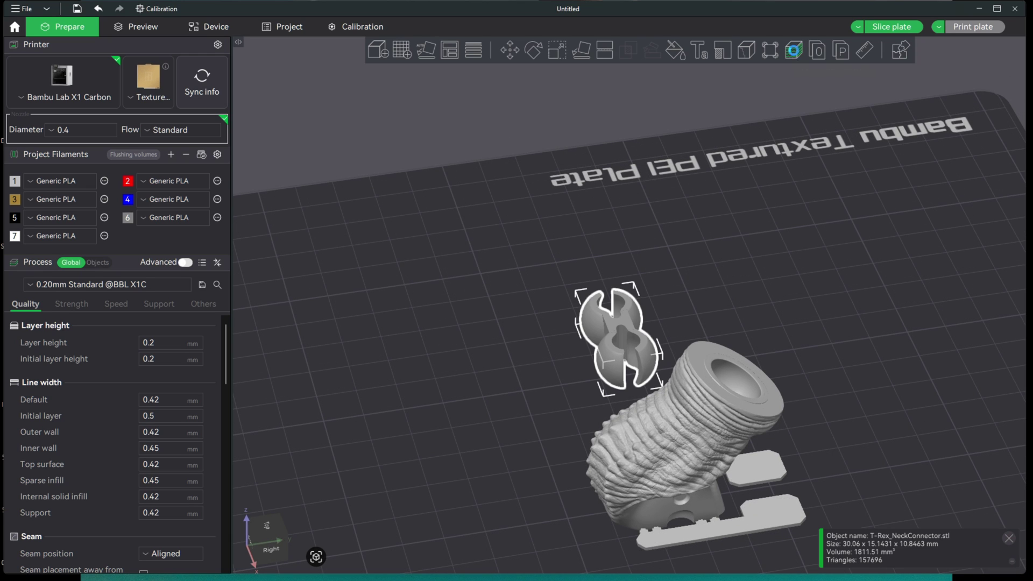
{"action": "left_click", "coordinate": [794, 50]}
{"action": "left_click_drag", "start_coordinate": [792, 364], "coordinate": [753, 379]}
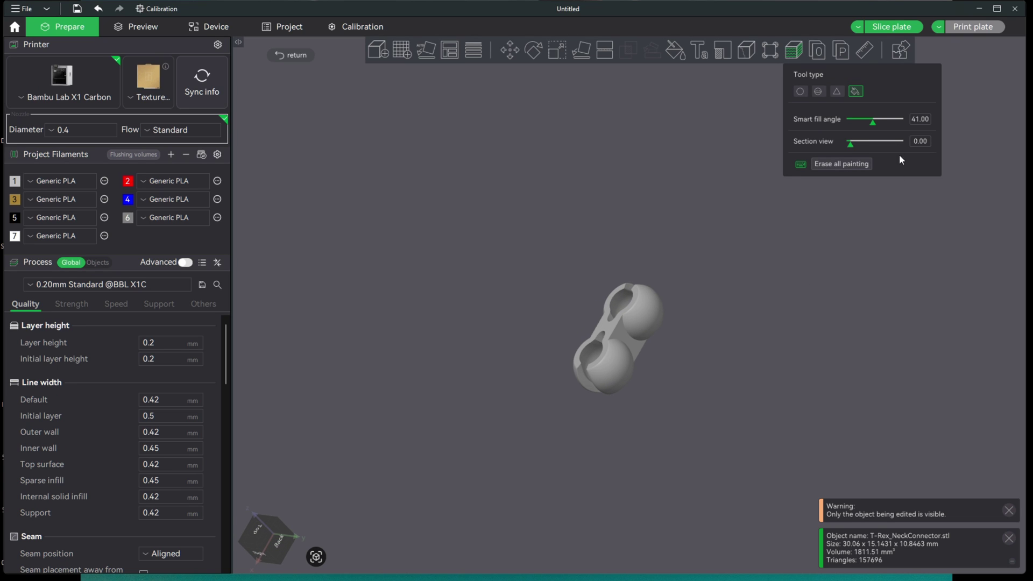
{"action": "left_click", "coordinate": [622, 359]}
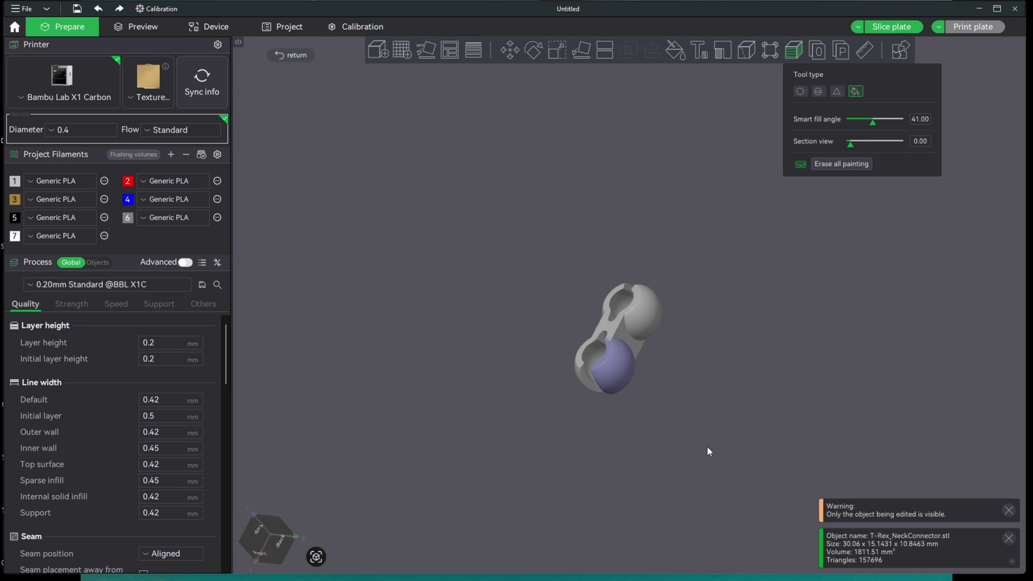
{"action": "mouse_move", "coordinate": [706, 447]}
{"action": "left_mouse_down"}
{"action": "mouse_move", "coordinate": [767, 453]}
{"action": "mouse_move", "coordinate": [714, 399]}
{"action": "left_mouse_up"}
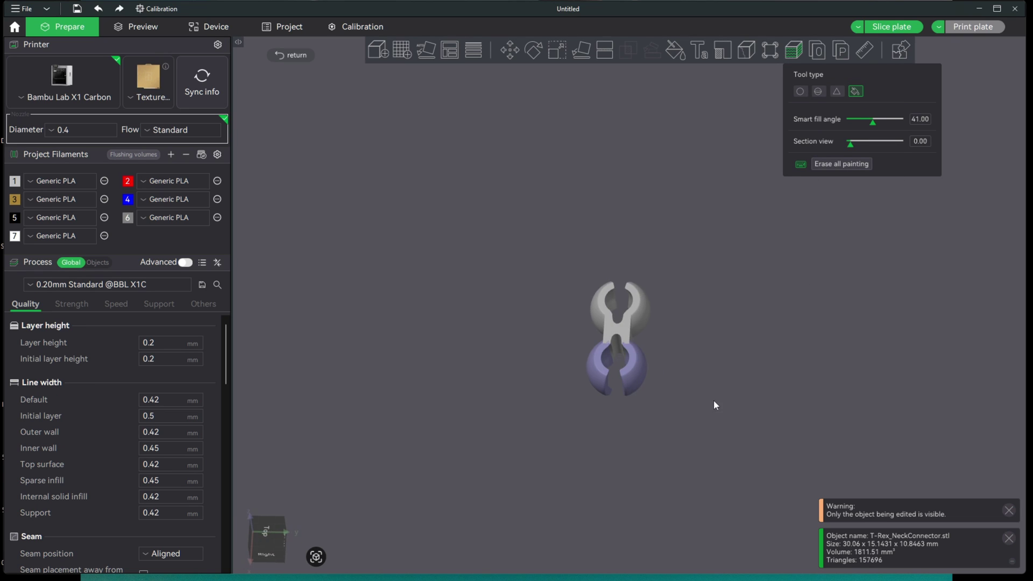
{"action": "left_click", "coordinate": [647, 301]}
{"action": "mouse_move", "coordinate": [647, 302]}
{"action": "left_mouse_down"}
{"action": "mouse_move", "coordinate": [742, 404]}
{"action": "mouse_move", "coordinate": [626, 317]}
{"action": "left_mouse_up"}
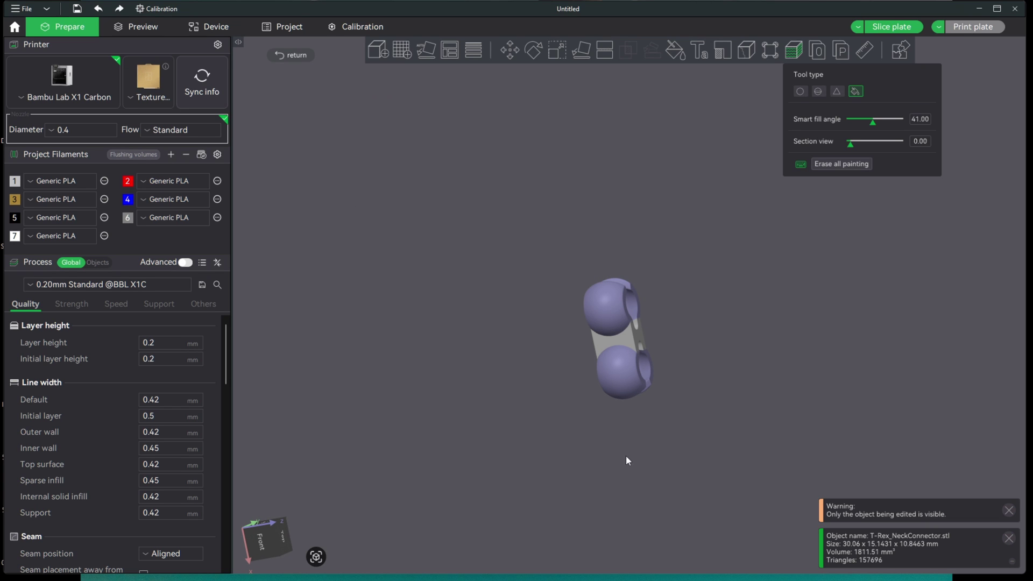
{"action": "left_click_drag", "start_coordinate": [782, 335], "coordinate": [423, 316]}
{"action": "key", "text": "Escape"}
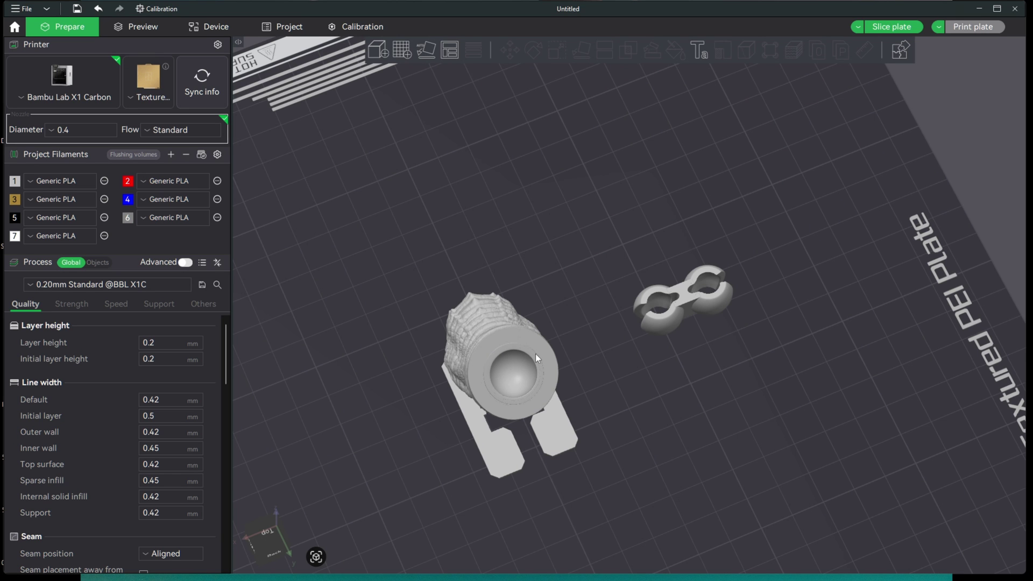
- Fill the ball socket and its inner ring on the T-Rex upper neck with fuzzy skin and leave the painting mode
{"action": "left_click_drag", "start_coordinate": [508, 364], "coordinate": [569, 324]}
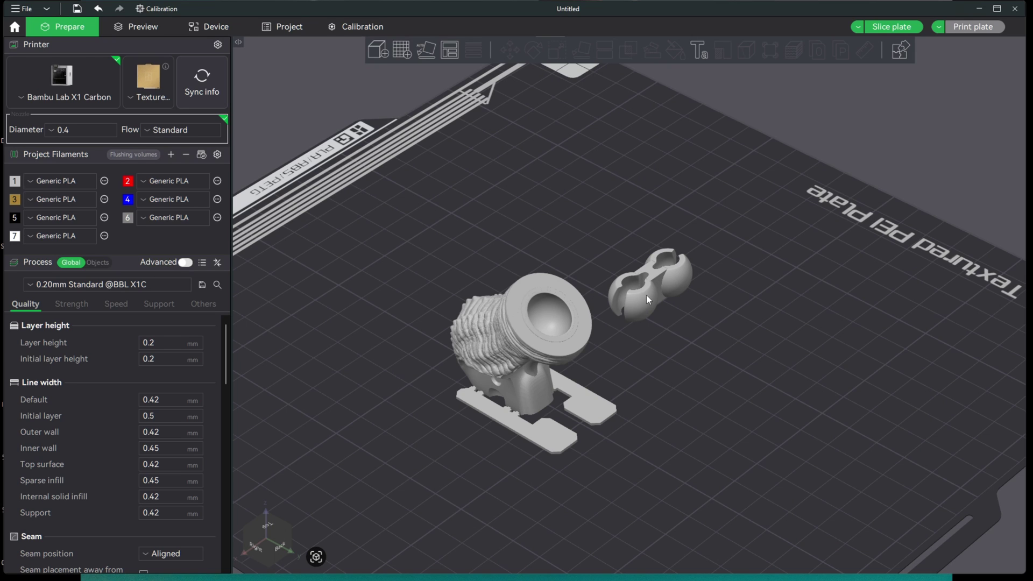
{"action": "left_click", "coordinate": [530, 315]}
{"action": "left_click", "coordinate": [793, 50]}
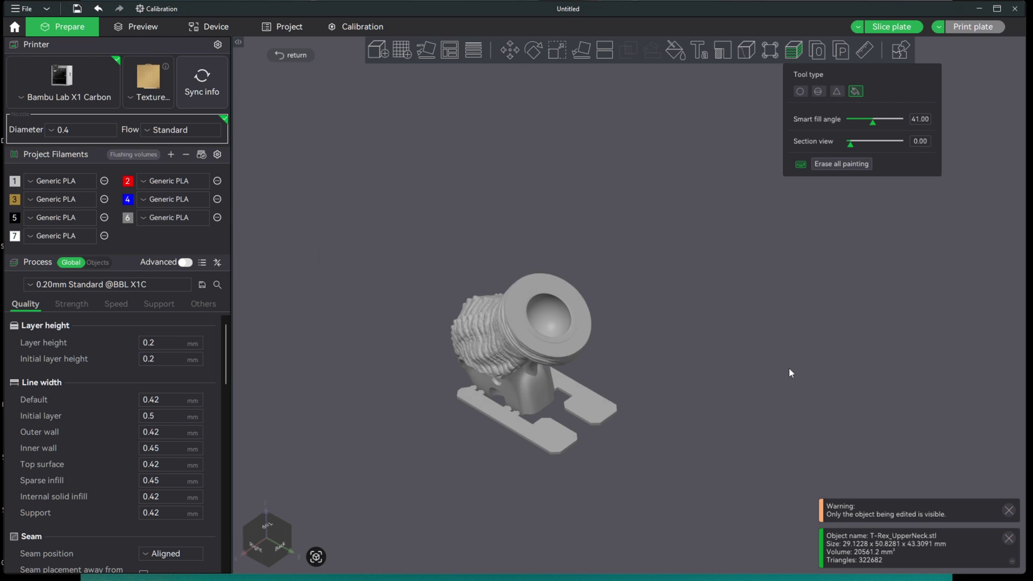
{"action": "key", "text": "1"}
{"action": "left_click", "coordinate": [524, 323]}
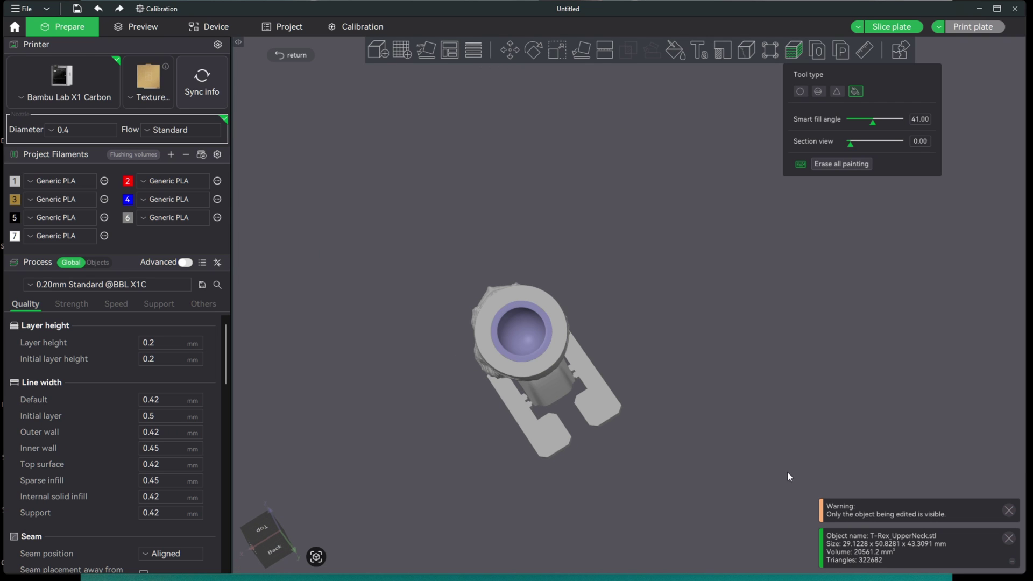
{"action": "scroll", "coordinate": [704, 398], "scroll_direction": "up", "scroll_amount": 3}
{"action": "left_click_drag", "start_coordinate": [710, 352], "coordinate": [731, 351]}
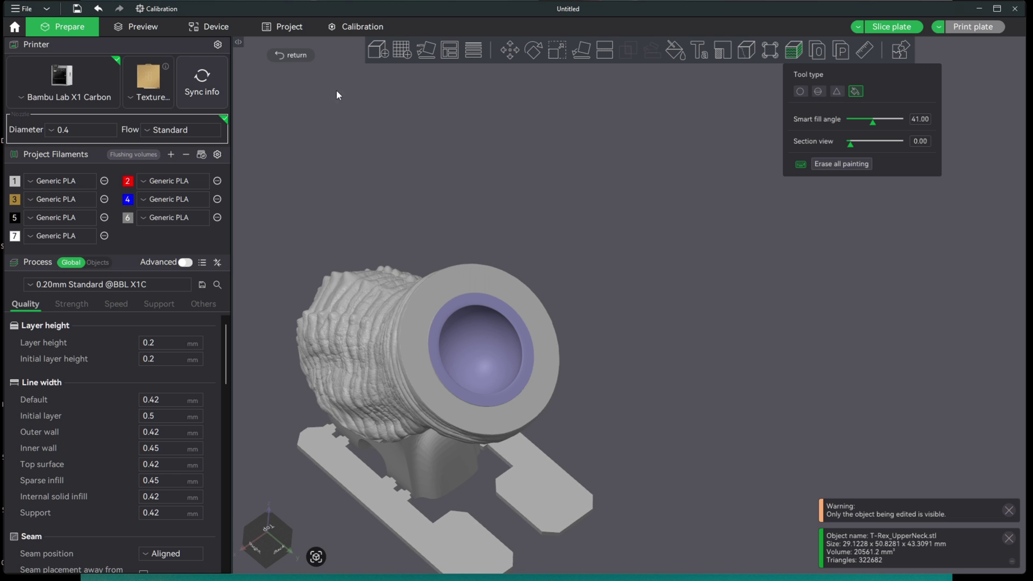
{"action": "key", "text": "Escape"}
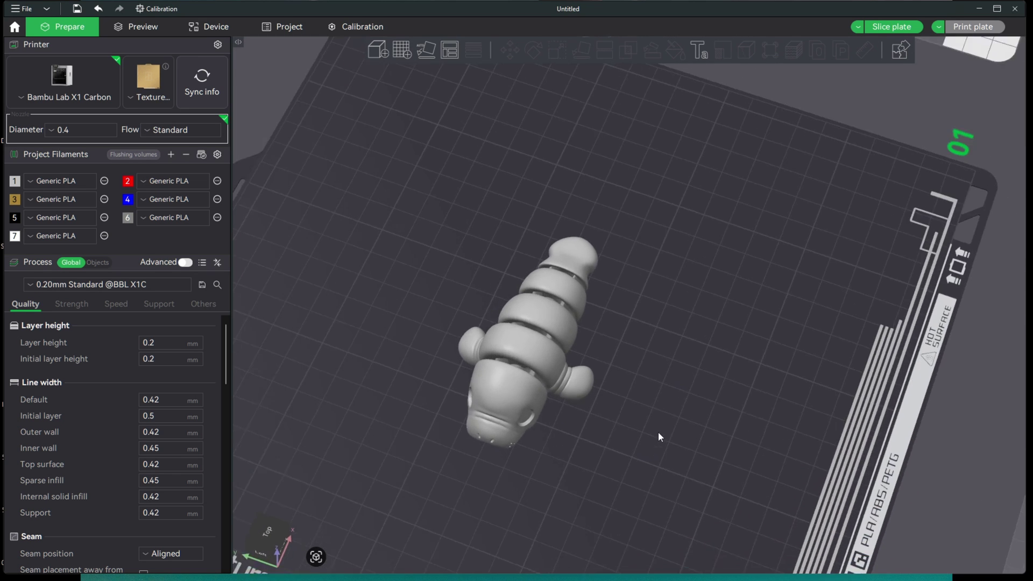
- Check the fuzzy skin areas painted on the manatee's head and tail in Fuzzy skin Painting, and leave the painting mode
{"action": "left_click_drag", "start_coordinate": [658, 437], "coordinate": [881, 430]}
{"action": "left_click", "coordinate": [522, 349]}
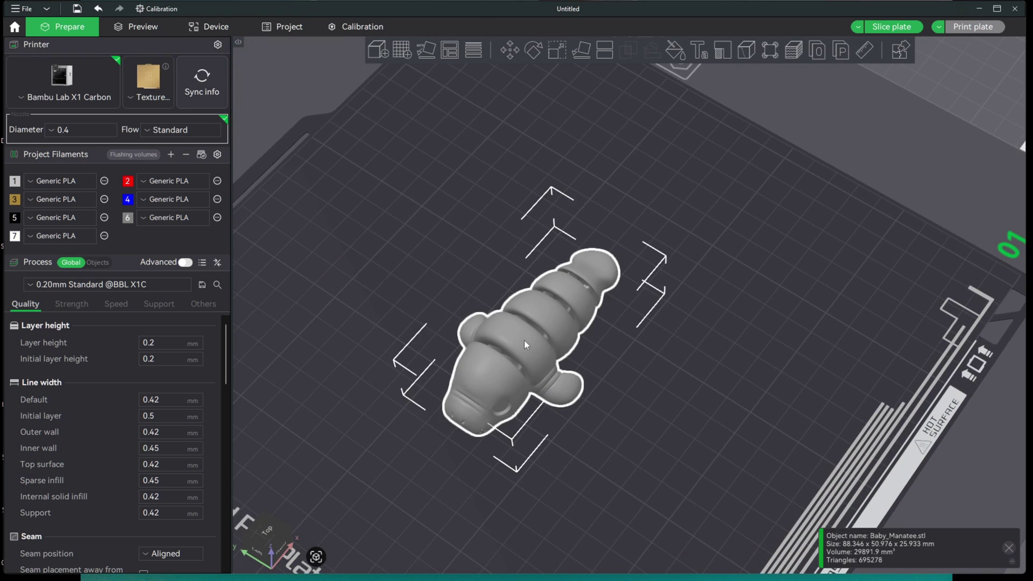
{"action": "left_click", "coordinate": [791, 54]}
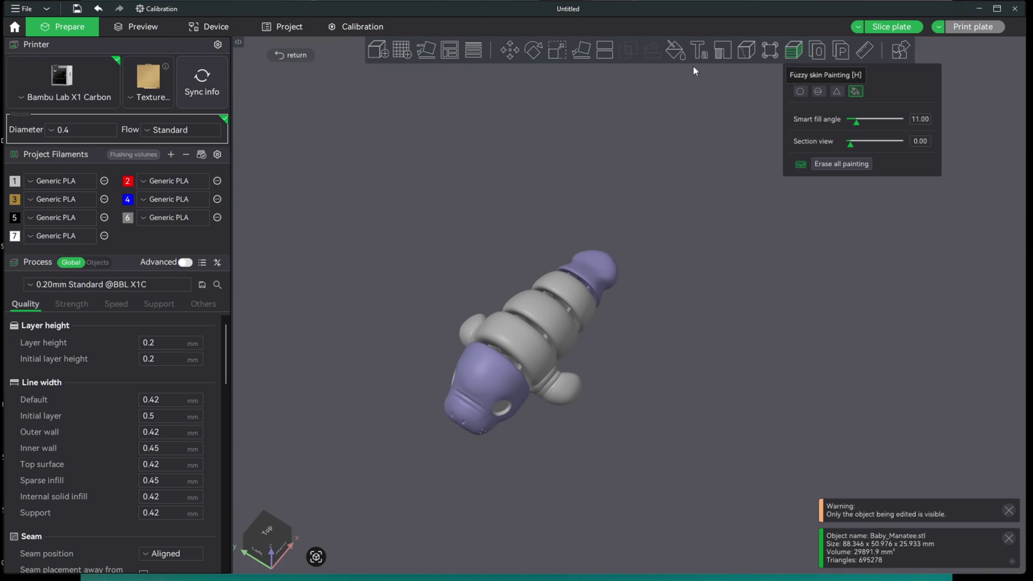
{"action": "left_click", "coordinate": [371, 200]}
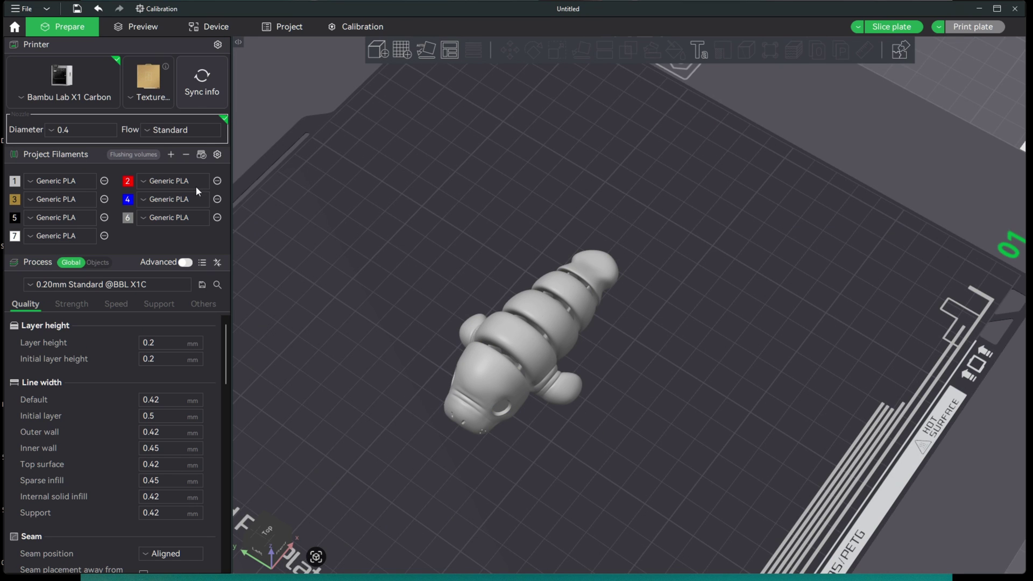
- Slice the manatee plate and examine the fuzzy skin toolpaths on its head and tail in the preview
{"action": "left_click", "coordinate": [134, 27]}
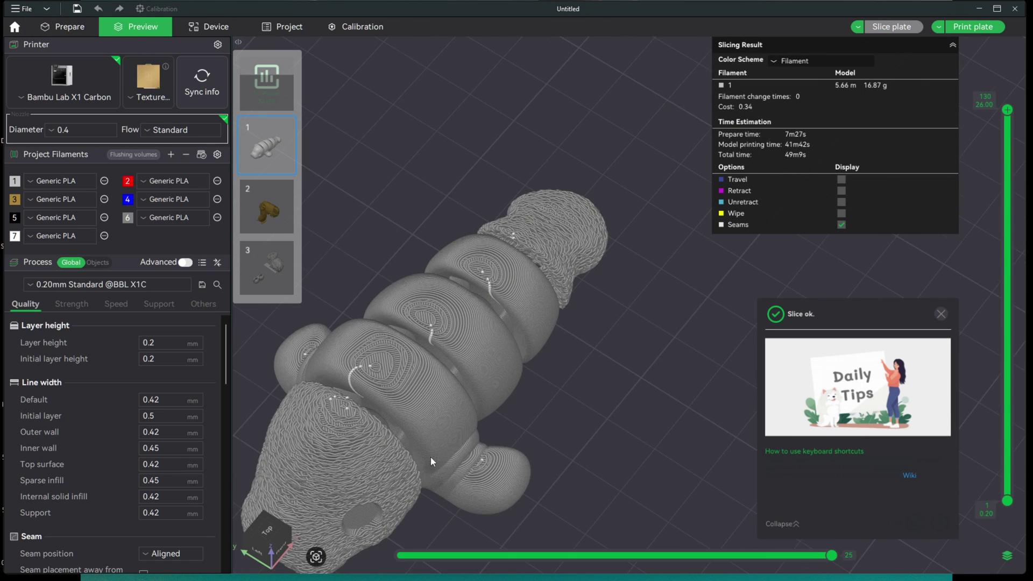
{"action": "middle_click_drag", "start_coordinate": [431, 457], "coordinate": [559, 383]}
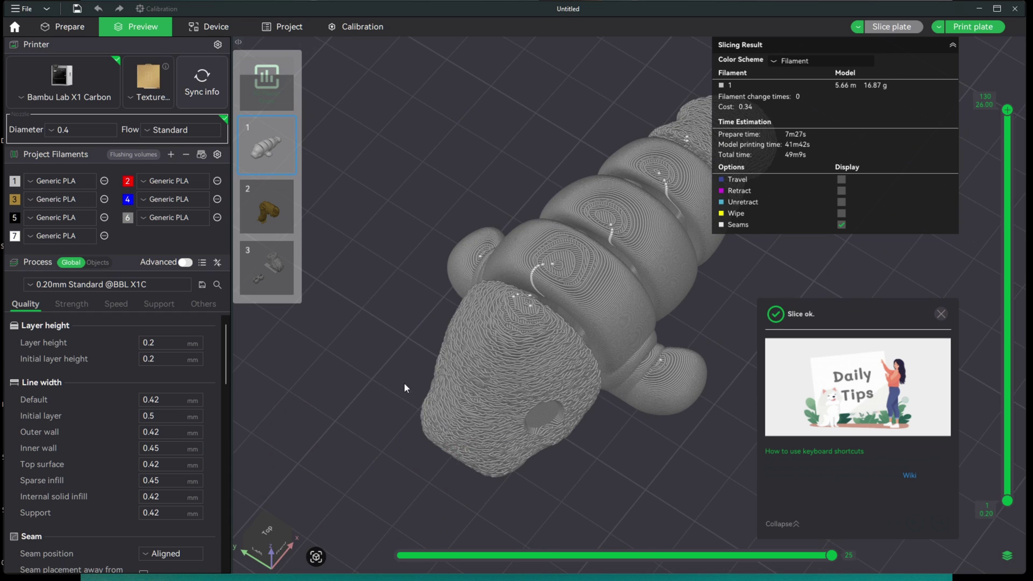
{"action": "left_click_drag", "start_coordinate": [627, 455], "coordinate": [549, 411]}
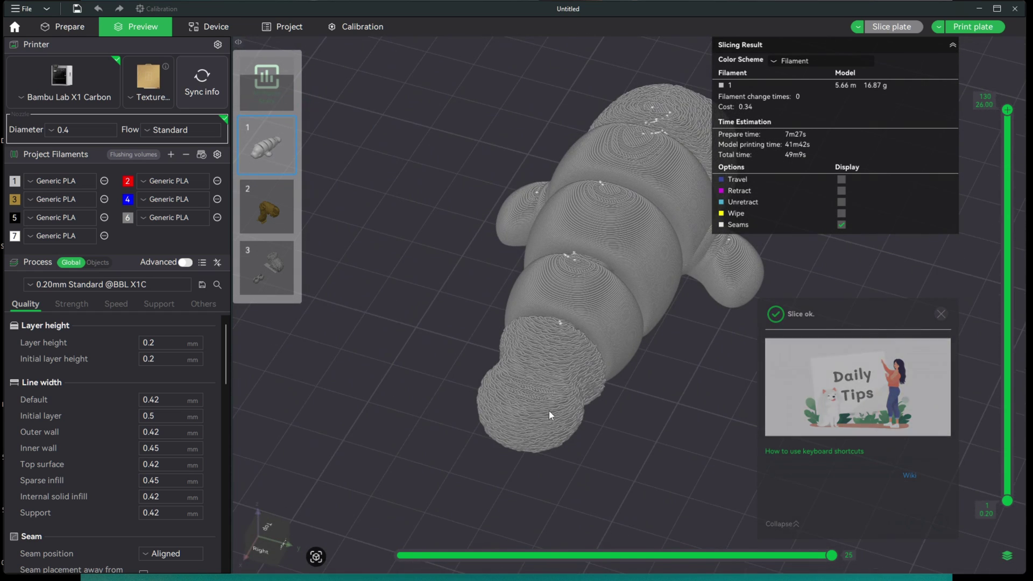
- Slice plate 3, inspect the fuzzy skin on the T-Rex neck connector and ball socket, and return to model preparation
{"action": "left_click", "coordinate": [67, 27]}
{"action": "left_click", "coordinate": [871, 29]}
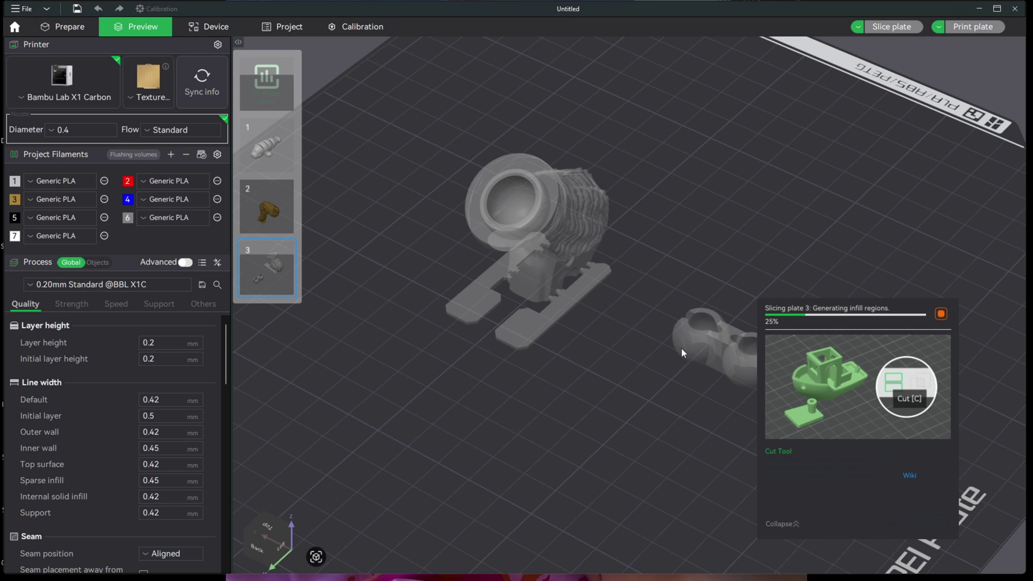
{"action": "scroll", "coordinate": [532, 393], "scroll_direction": "up", "scroll_amount": 5}
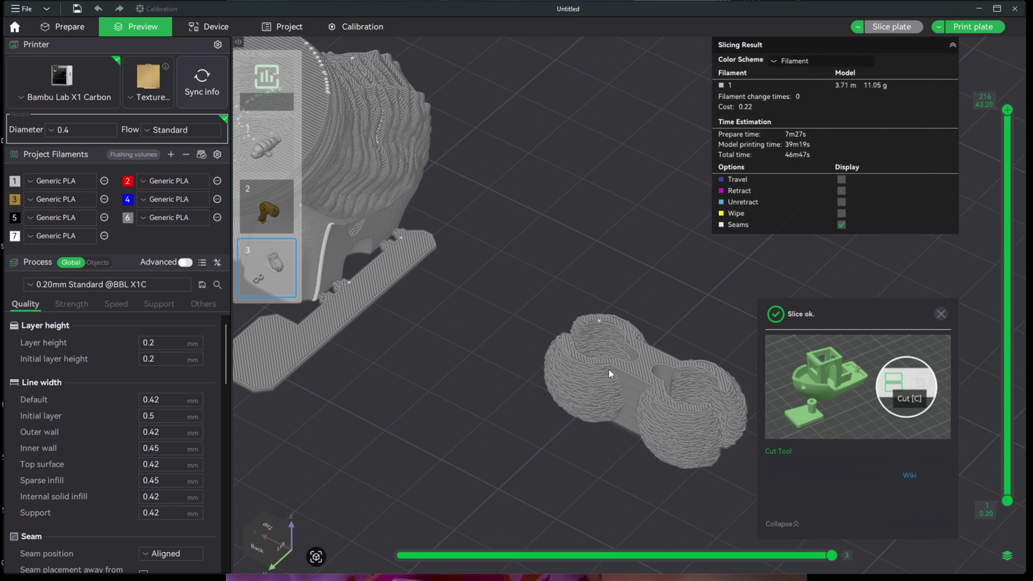
{"action": "scroll", "coordinate": [490, 363], "scroll_direction": "down", "scroll_amount": 3}
{"action": "scroll", "coordinate": [393, 258], "scroll_direction": "up", "scroll_amount": 3}
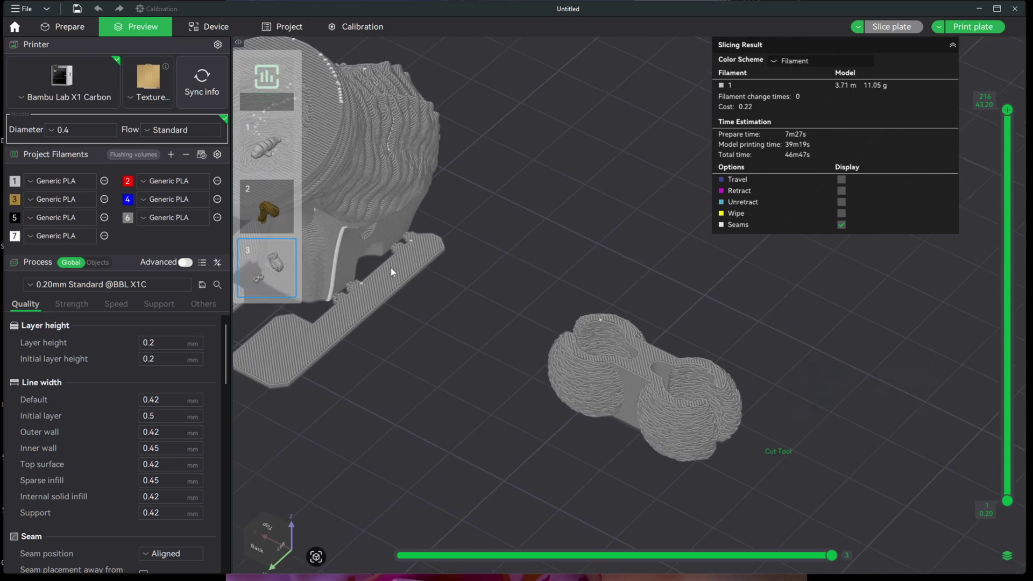
{"action": "left_click_drag", "start_coordinate": [390, 267], "coordinate": [584, 433]}
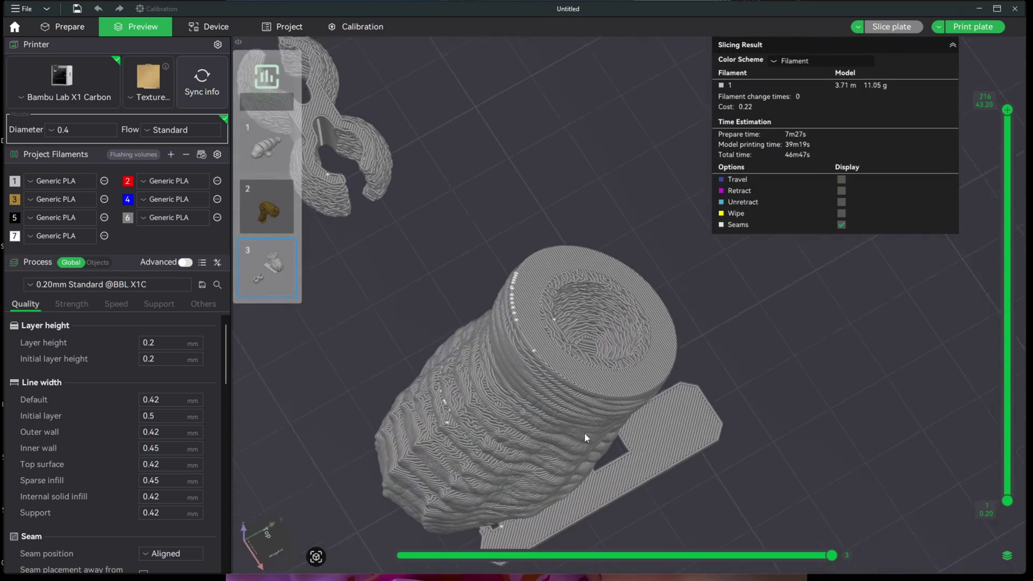
{"action": "left_click", "coordinate": [62, 27]}
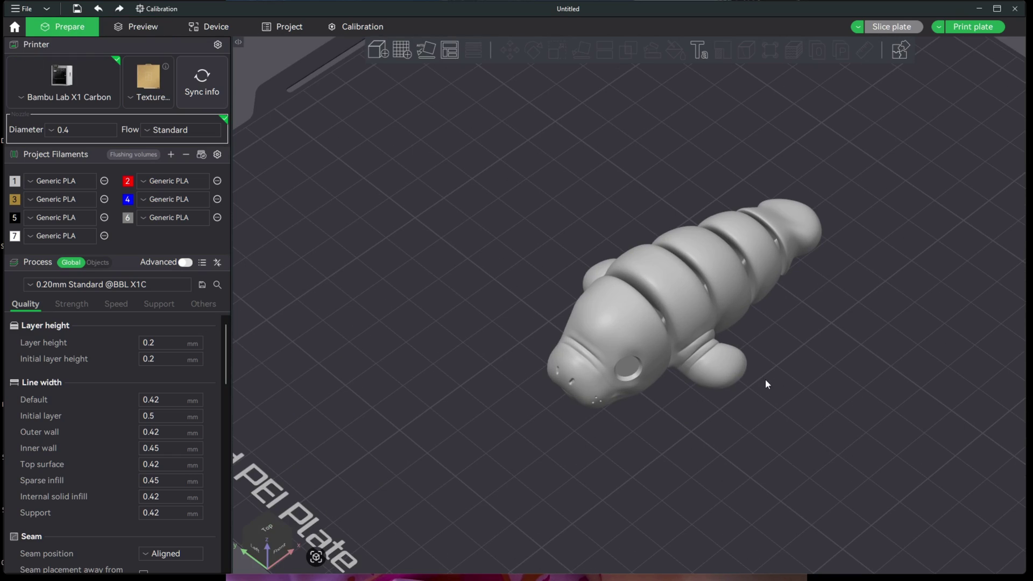